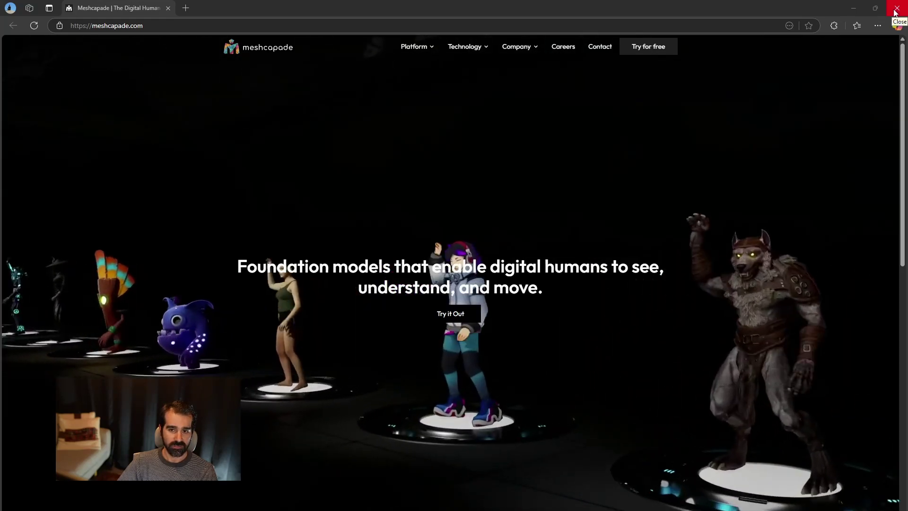
Bring up the Meshcapade Me window preview in the taskbar from the Edge homepage
mouse_move(522, 509)
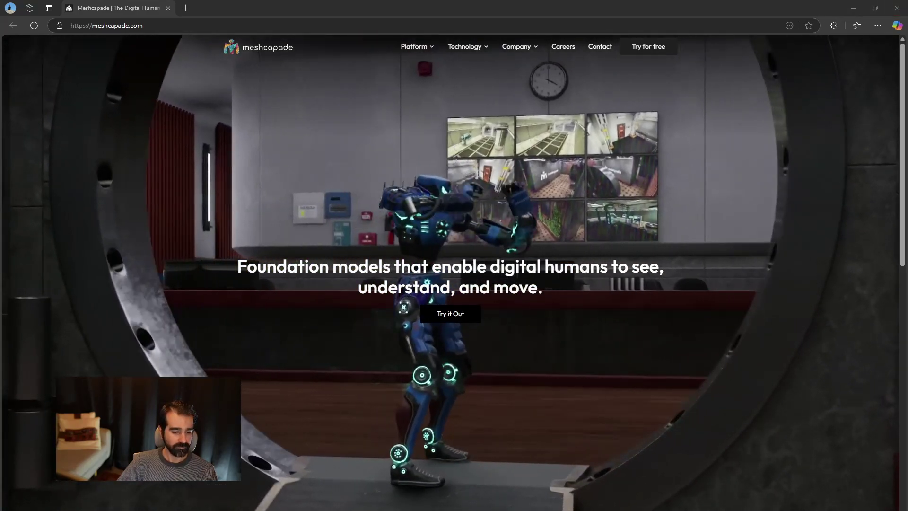
Switch to Meshcapade Me and toggle its info side menu, leaving it collapsed on the Vault
click(455, 501)
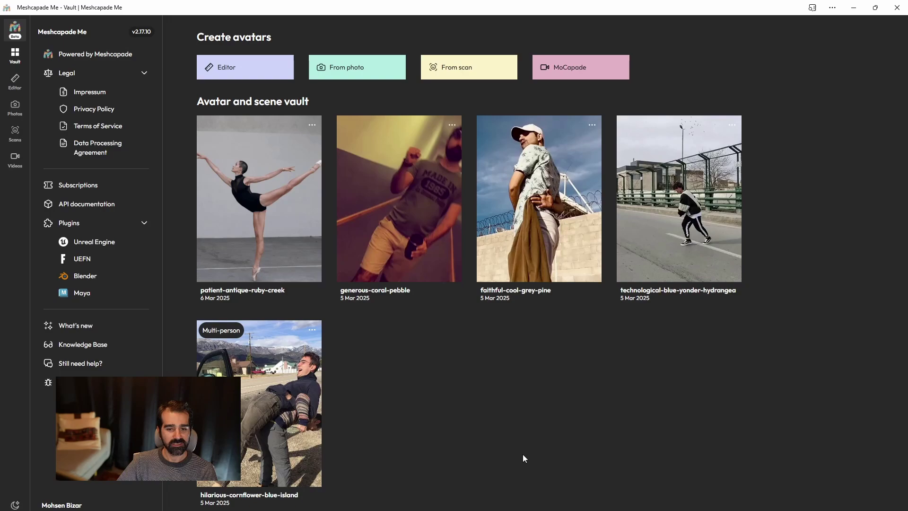
click(15, 56)
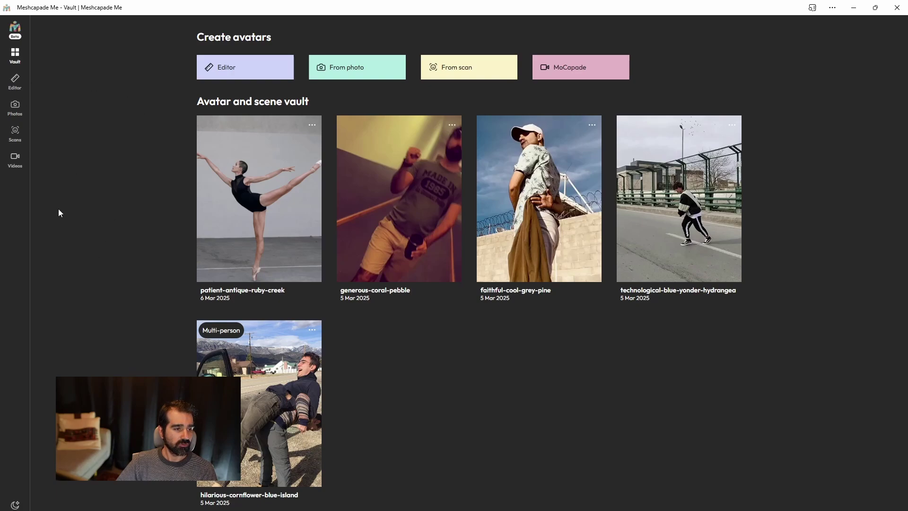
click(17, 35)
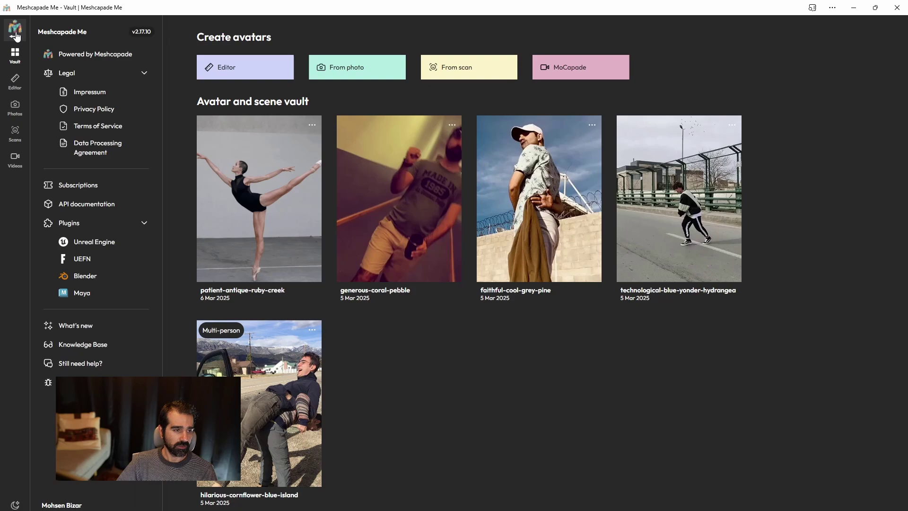
click(15, 35)
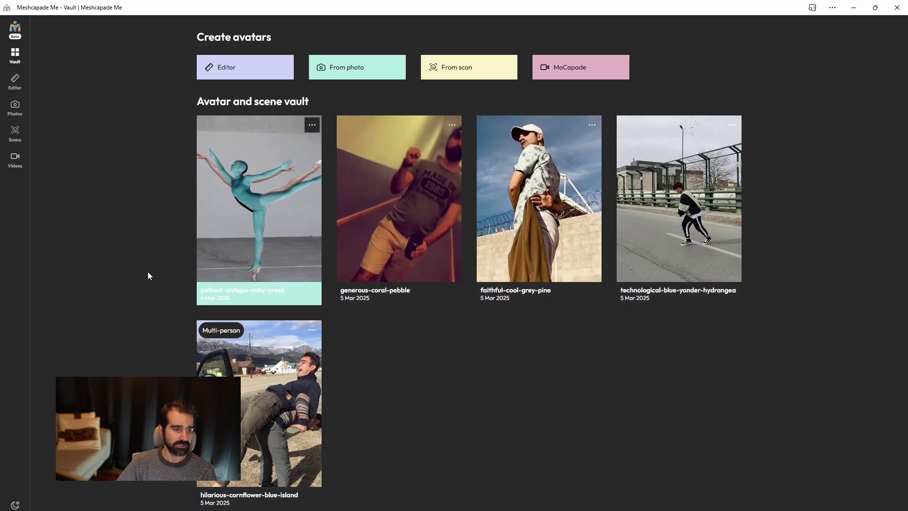
Start a new neutral avatar in the Editor looping the preset arms-raising text motion
click(15, 81)
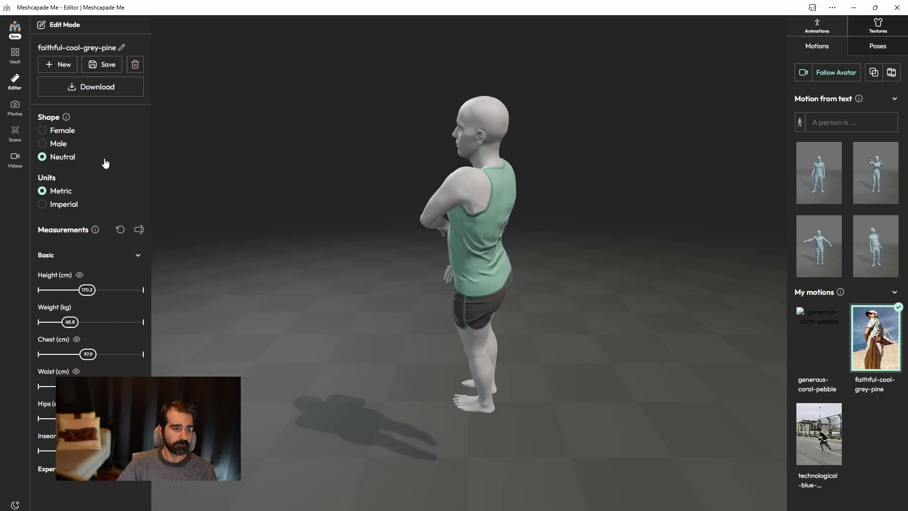
click(876, 173)
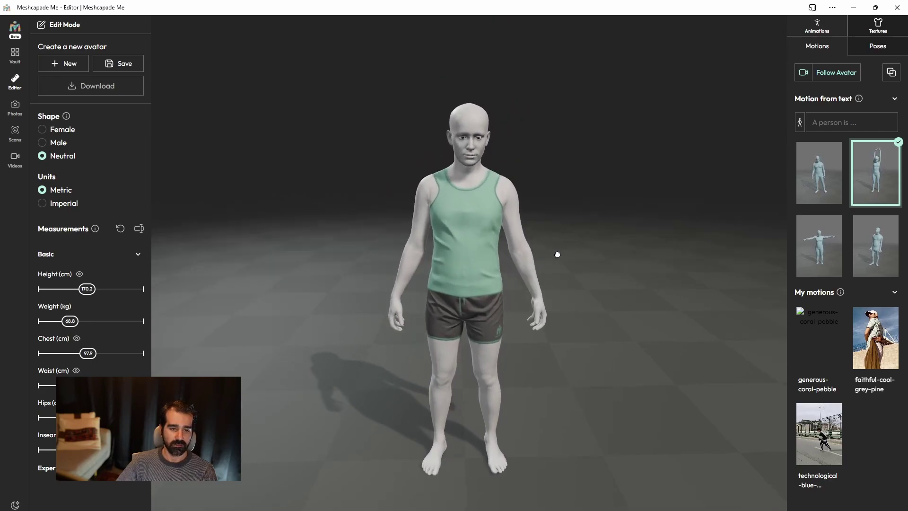
mouse_move(555, 254)
mouse_down()
mouse_move(531, 268)
mouse_move(543, 264)
mouse_up()
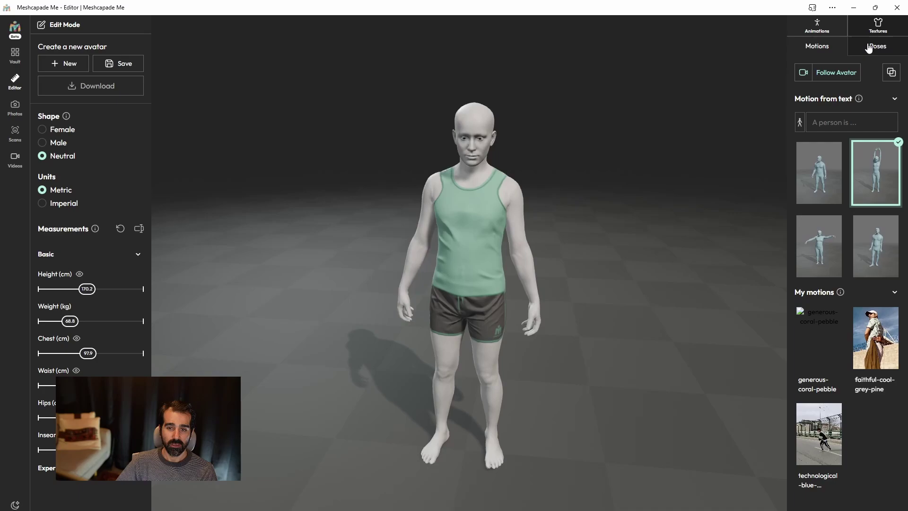
Try the T-, A-, W- and U-poses on the avatar from the Poses list
click(878, 45)
click(872, 129)
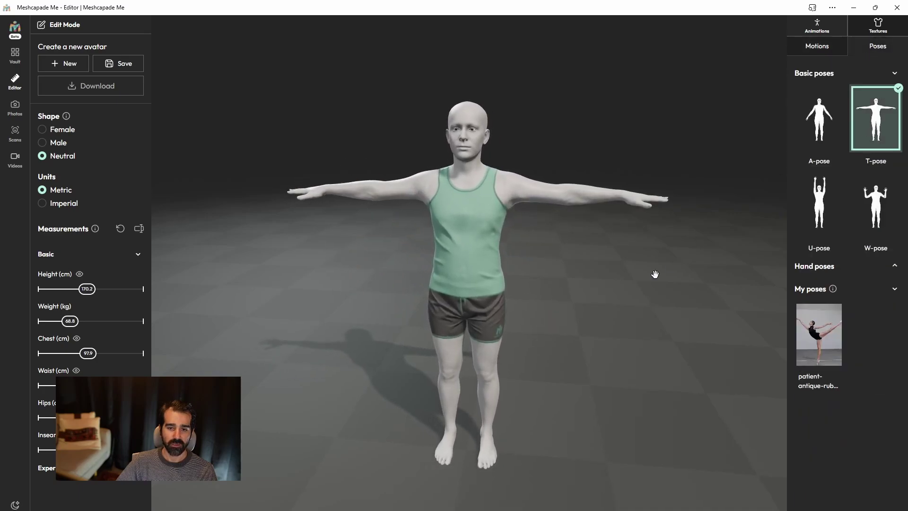
drag(655, 274, 626, 277)
click(819, 127)
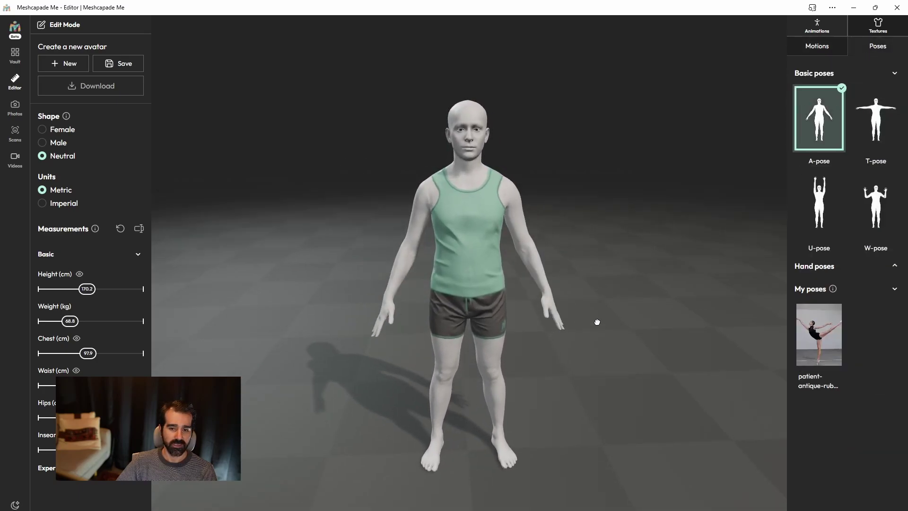
click(867, 213)
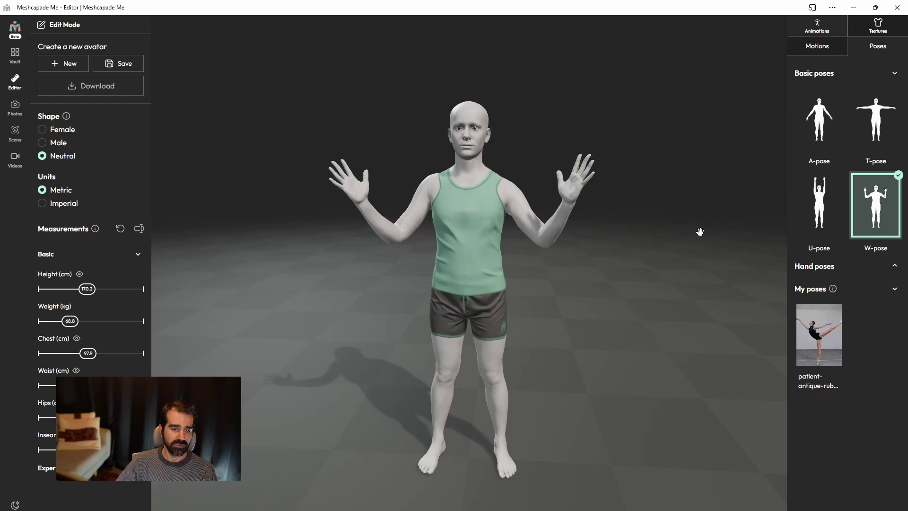
click(806, 208)
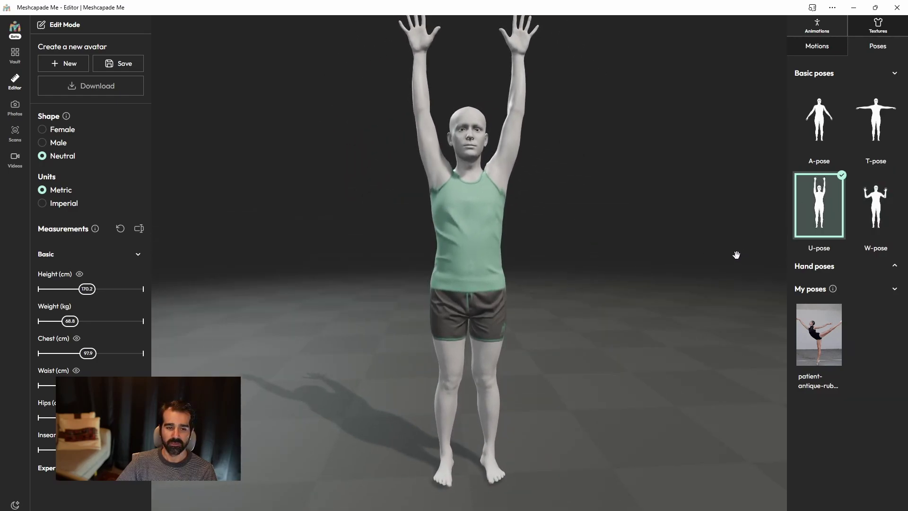
Return to T-pose and try relaxed, flat and curled hands, settling on fists
click(833, 273)
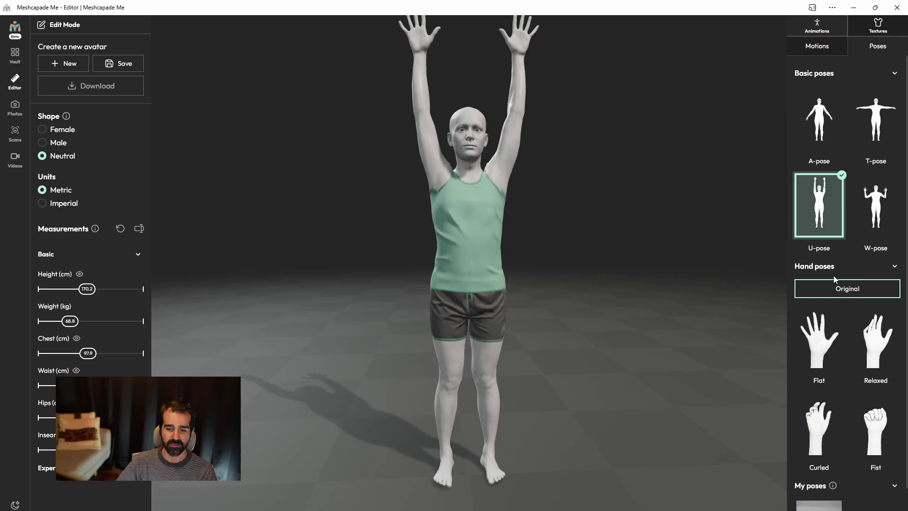
click(873, 349)
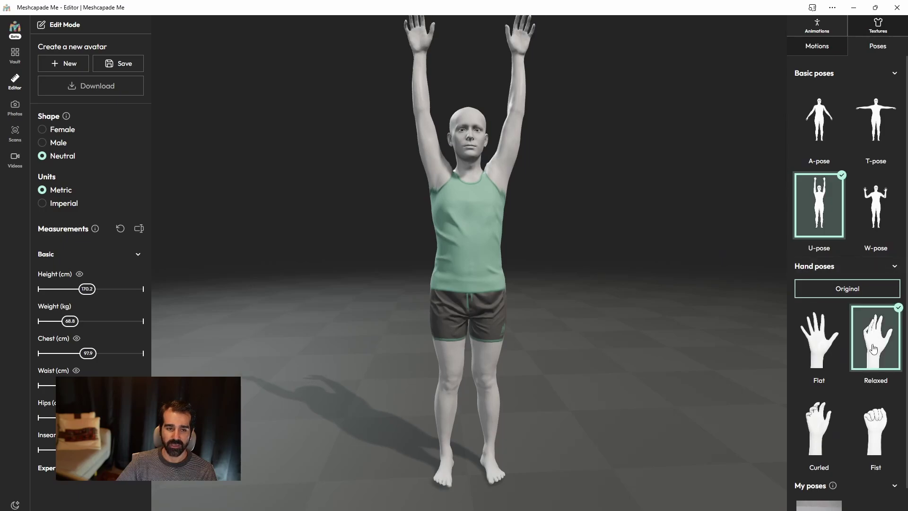
click(865, 141)
drag(614, 289, 603, 310)
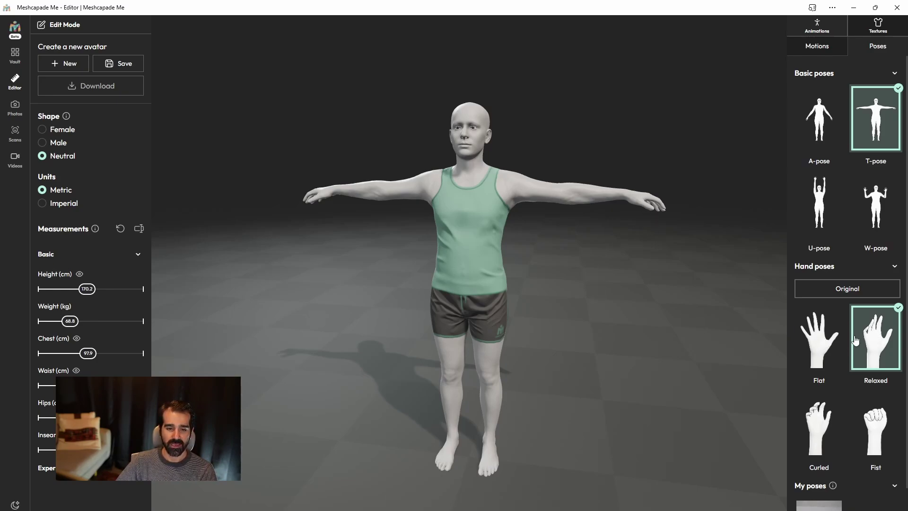
click(825, 344)
click(876, 344)
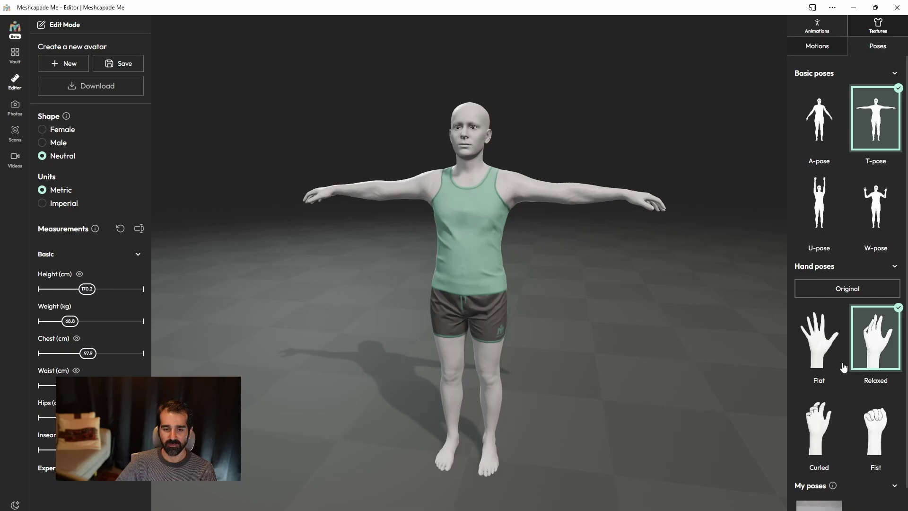
click(822, 441)
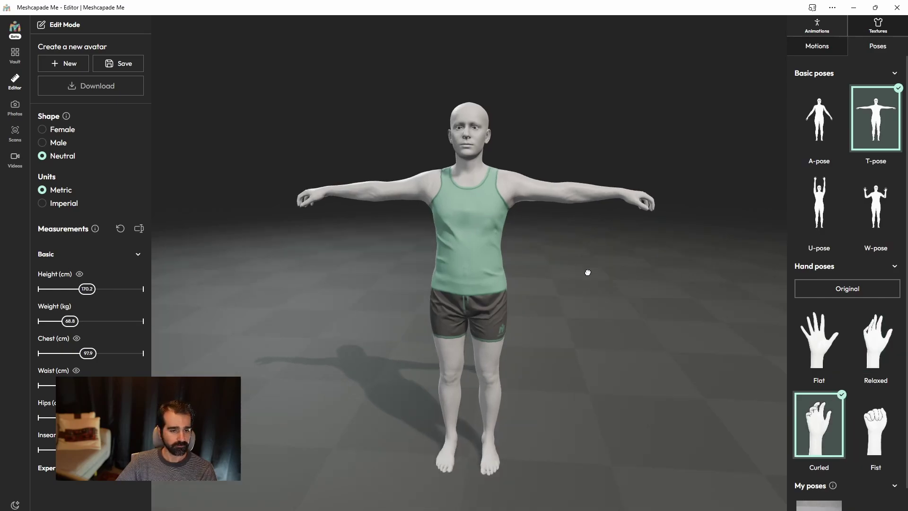
drag(588, 270, 660, 298)
click(880, 422)
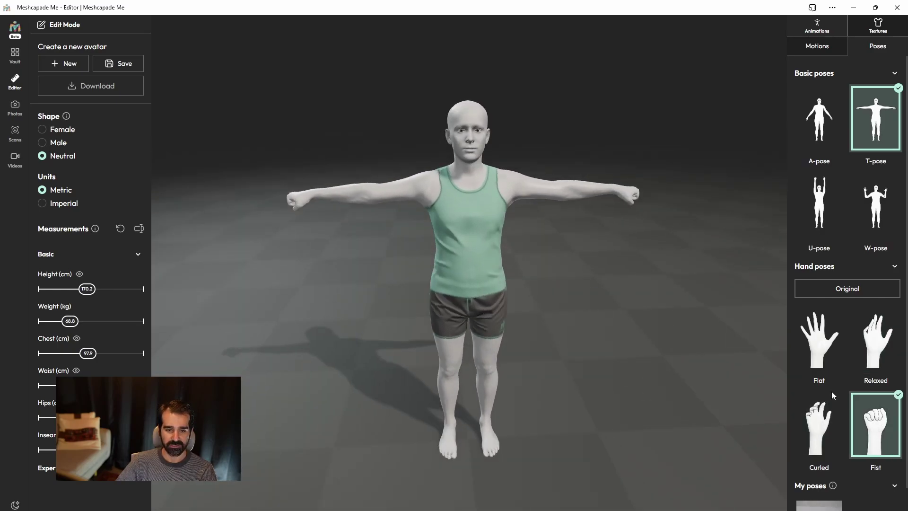
drag(636, 331, 629, 340)
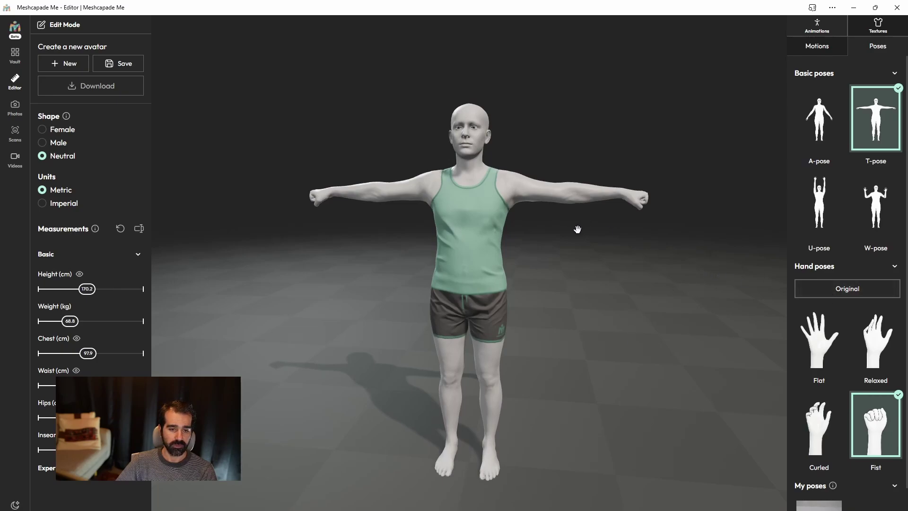
drag(556, 247, 578, 246)
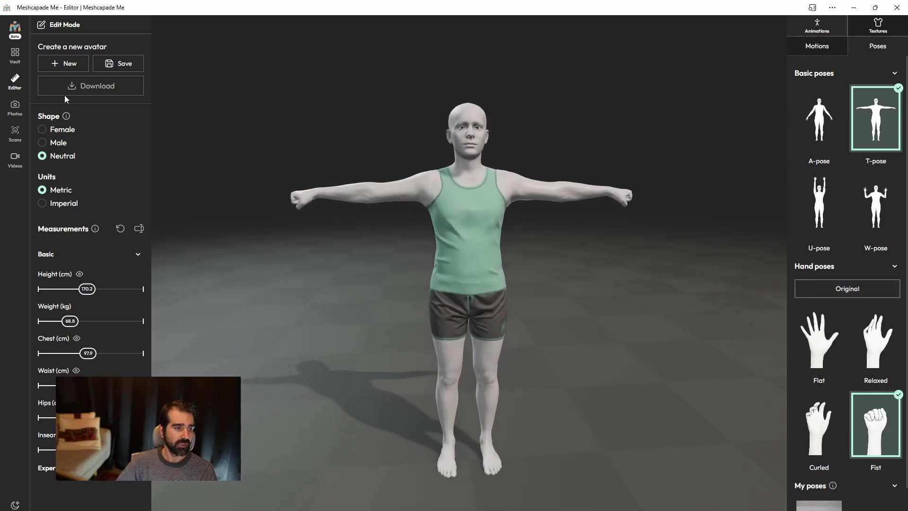
Bring back the motions list and collapse, then re-expand, the My motions section
click(799, 53)
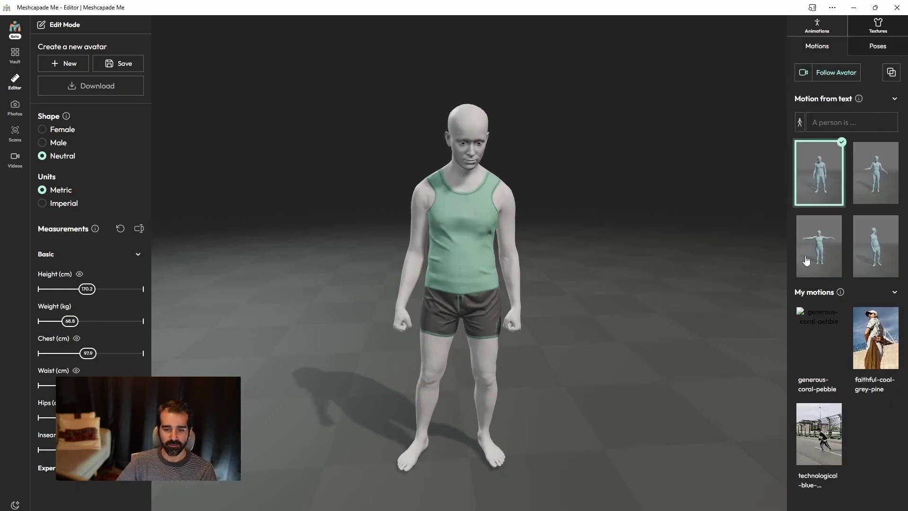
drag(517, 251, 544, 247)
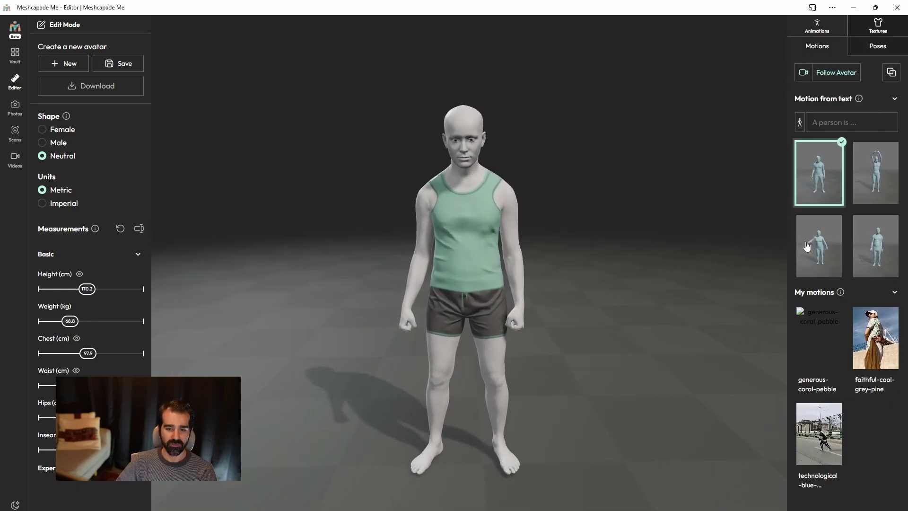
click(893, 293)
click(893, 293)
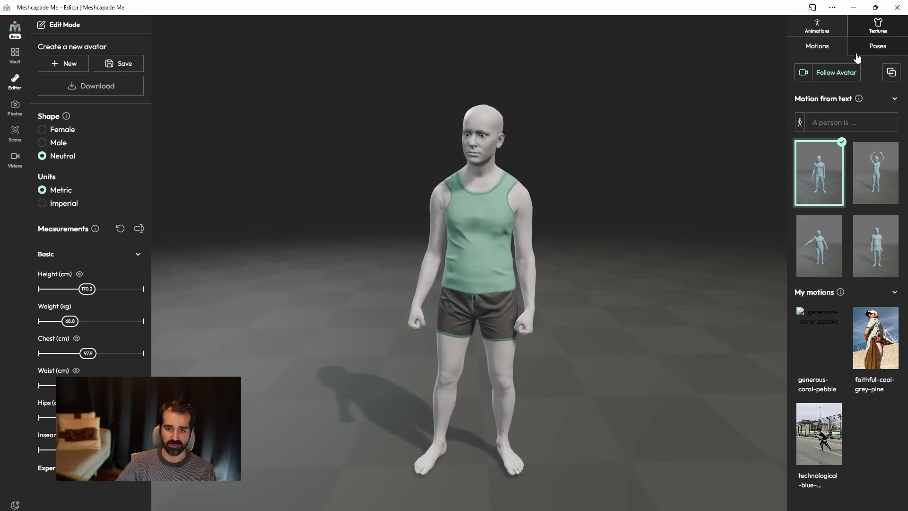
Try yellow-shirt, brown-top, grey t-shirt and raglan textures, then restore the default tank top
click(877, 26)
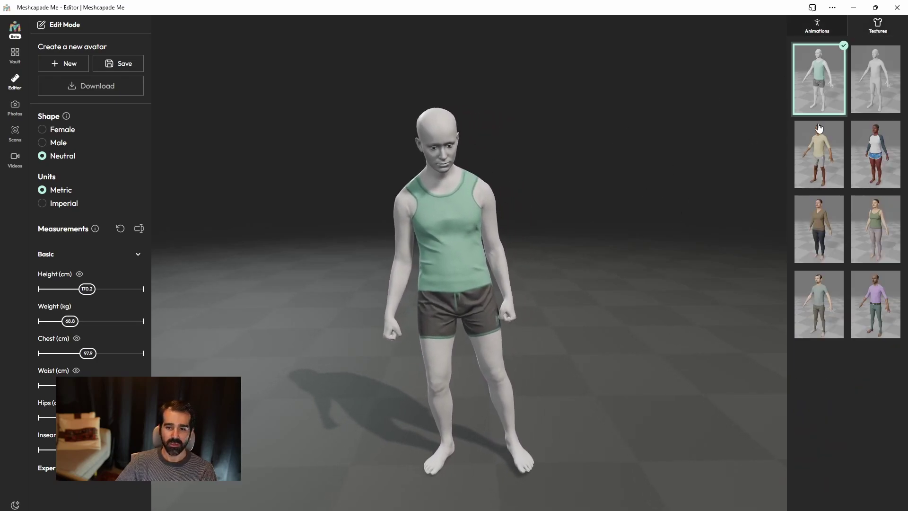
click(818, 174)
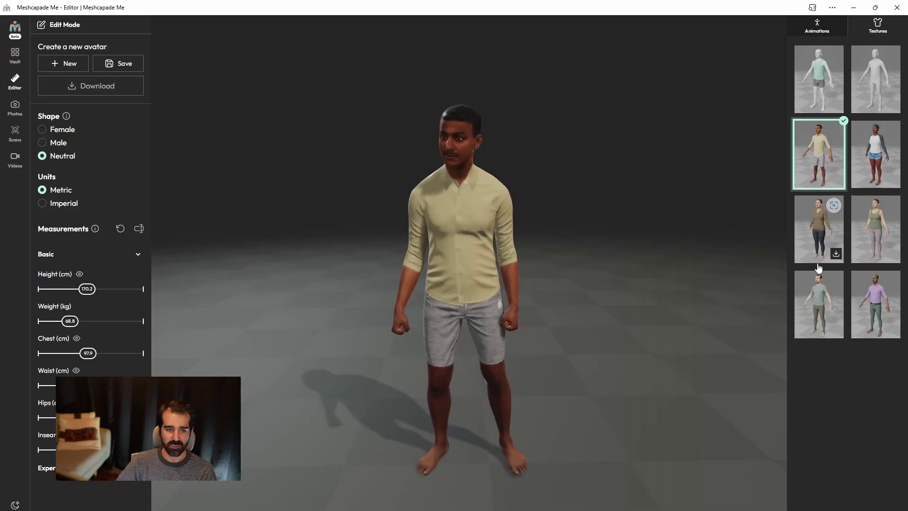
click(817, 254)
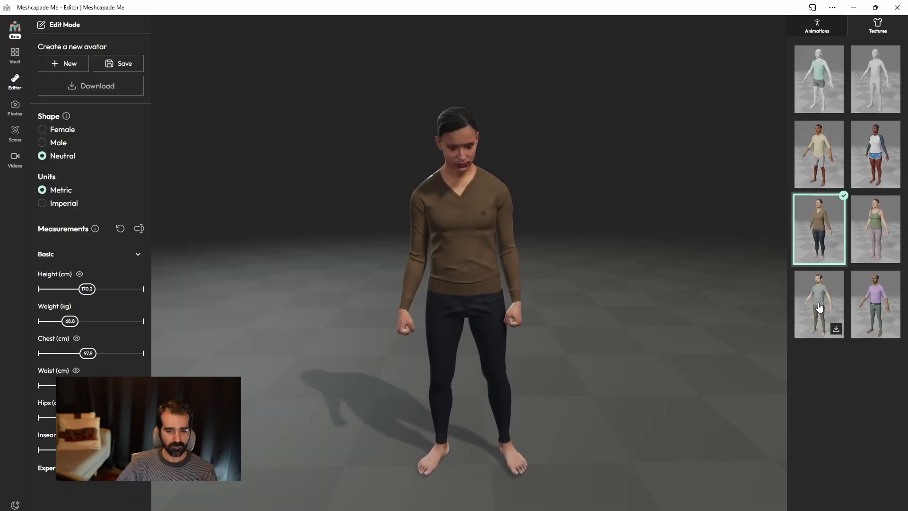
click(819, 302)
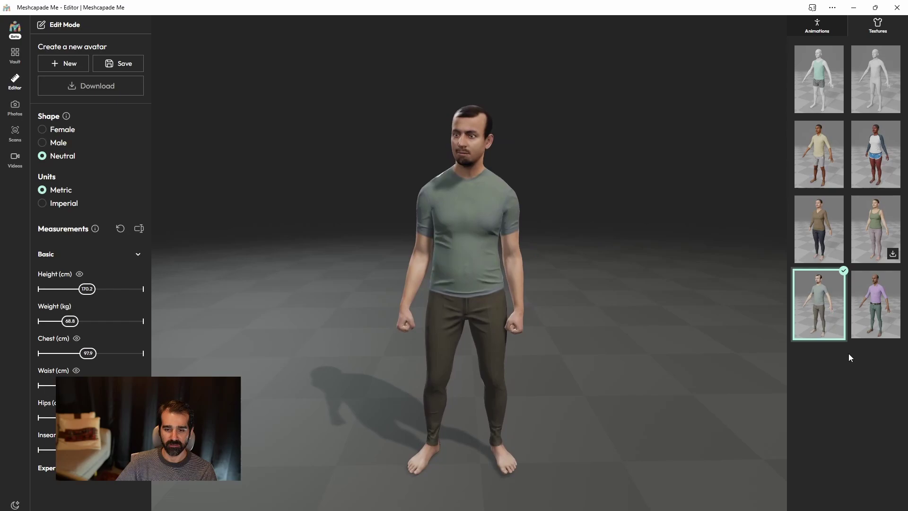
click(876, 145)
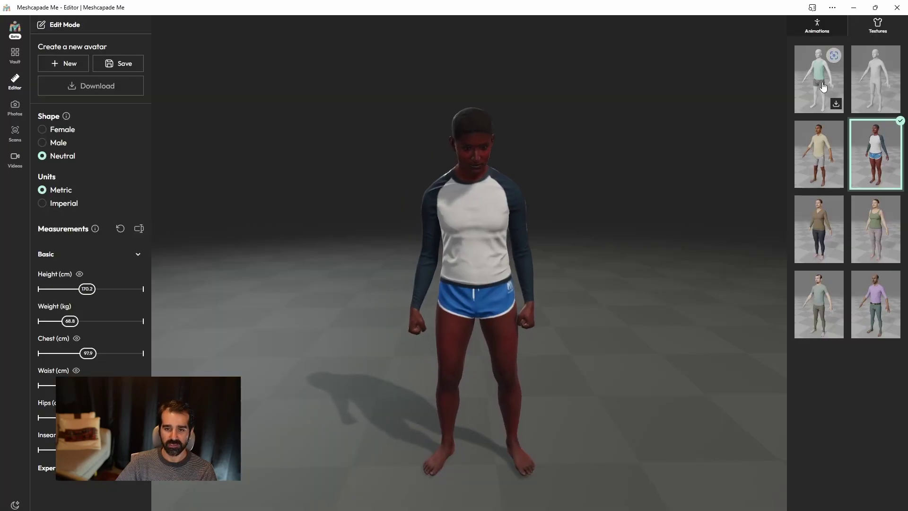
click(821, 71)
click(817, 26)
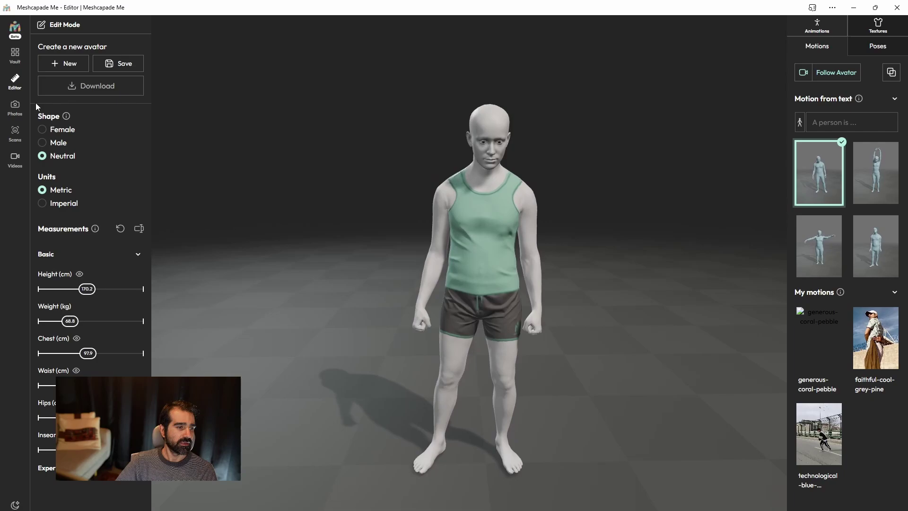
Use the ballerina sample photo for an avatar, then return to the photo sample gallery
click(16, 108)
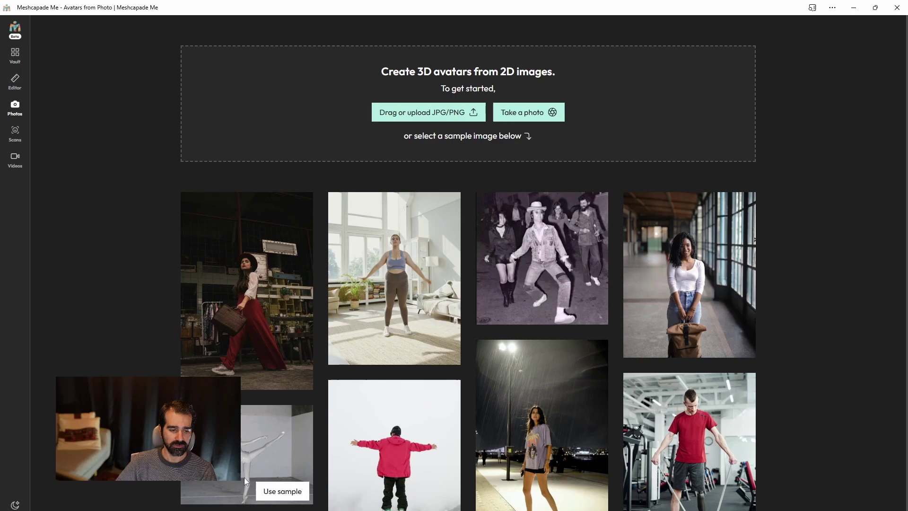
mouse_move(213, 450)
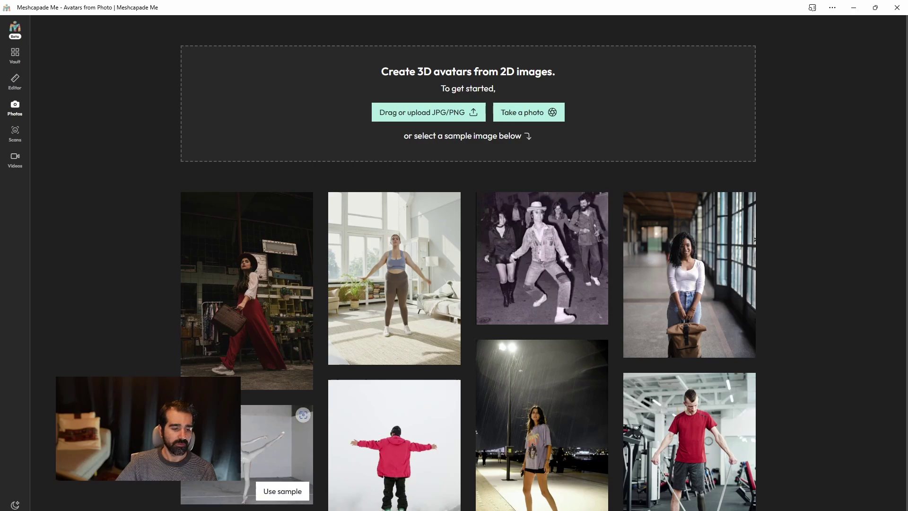
click(275, 494)
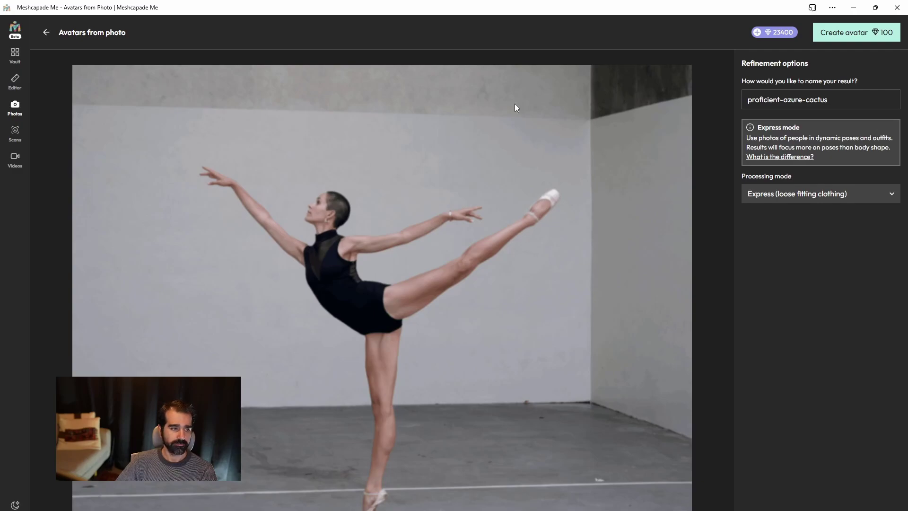
click(15, 82)
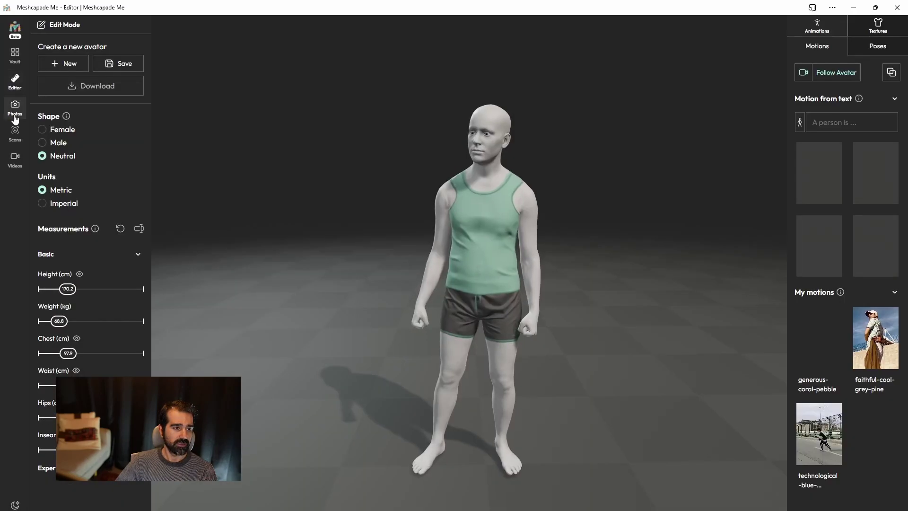
click(15, 108)
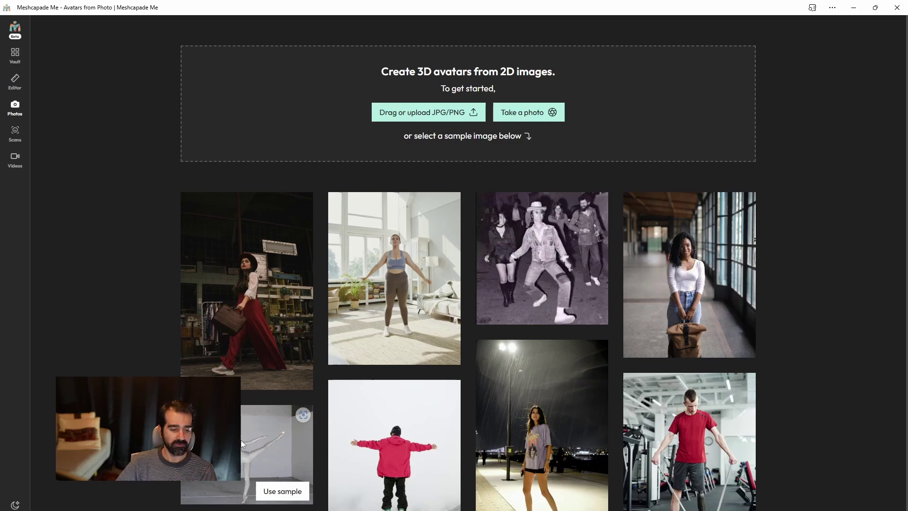
On the Scans page, browse for an OBJ scan file, then cancel without uploading
click(14, 133)
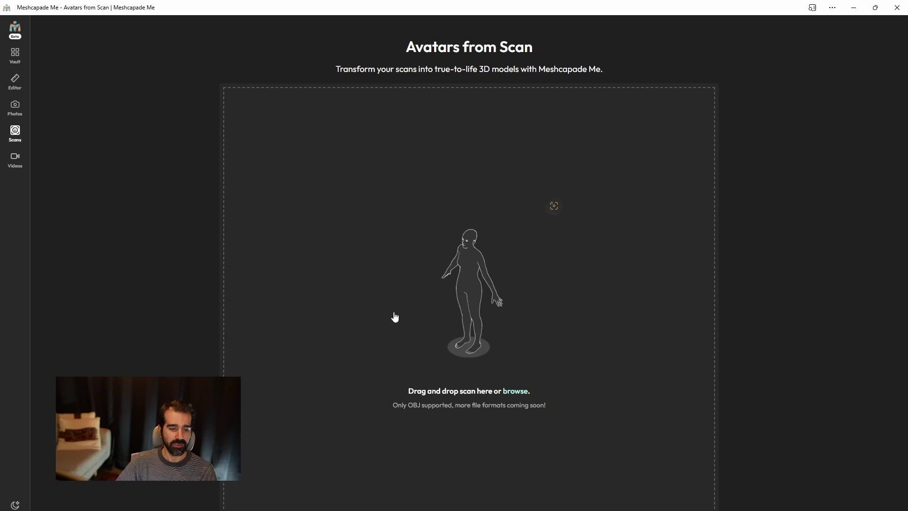
click(495, 299)
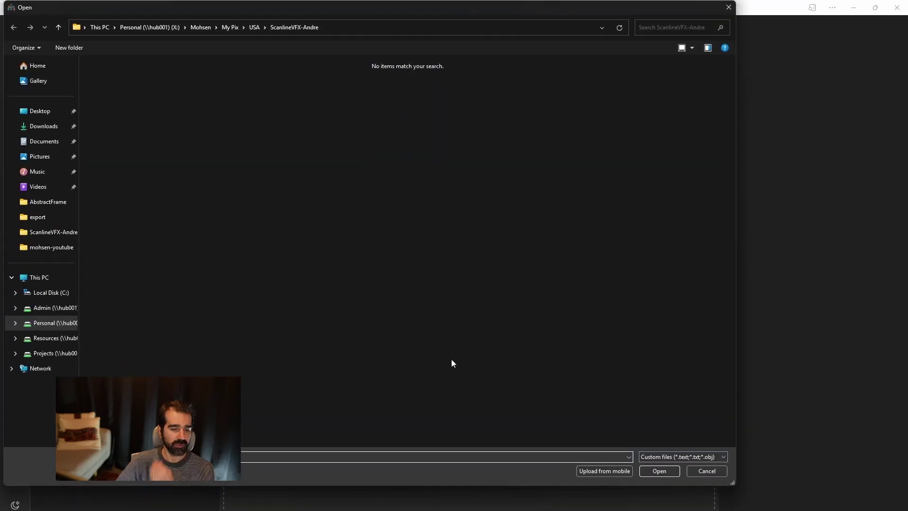
click(688, 457)
click(689, 460)
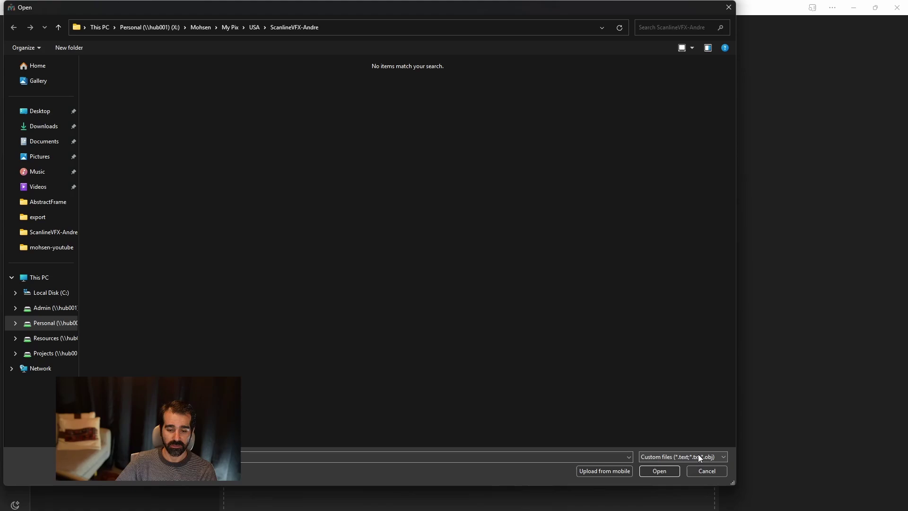
click(707, 470)
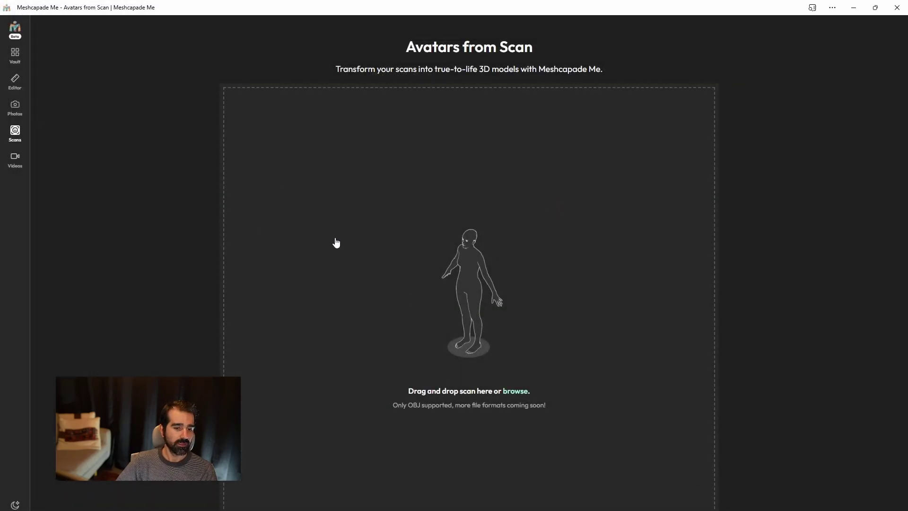
View the MoCapade video samples, then return to the Vault of five saved avatars
click(27, 165)
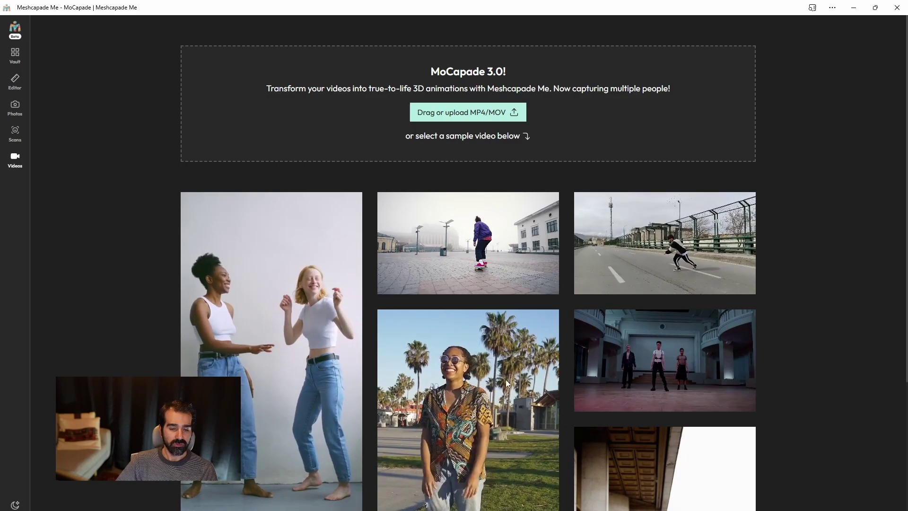
mouse_move(651, 235)
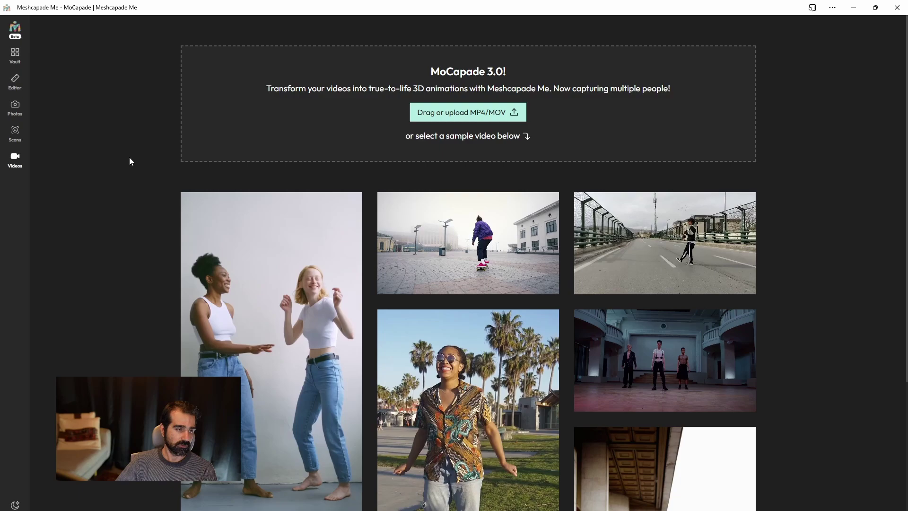
click(15, 56)
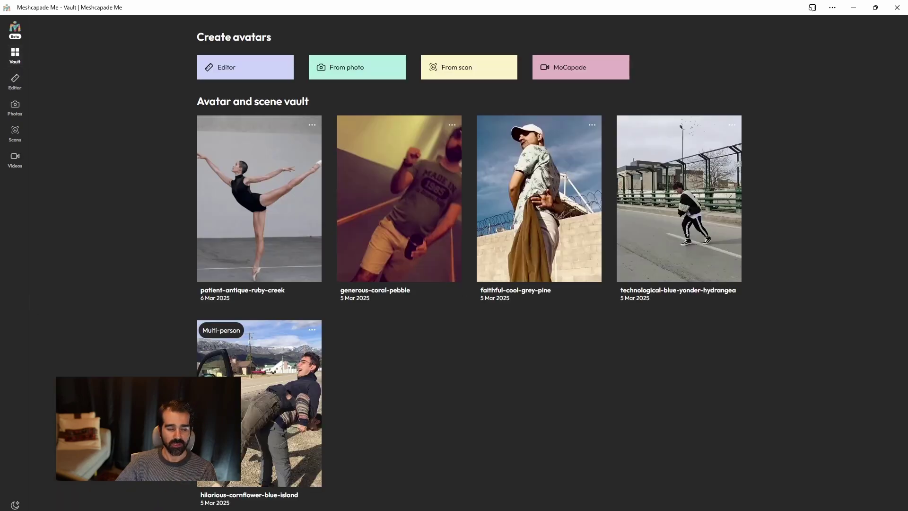
Preview the patient-antique-ruby-creek vault avatar and open it in the Editor
mouse_move(219, 257)
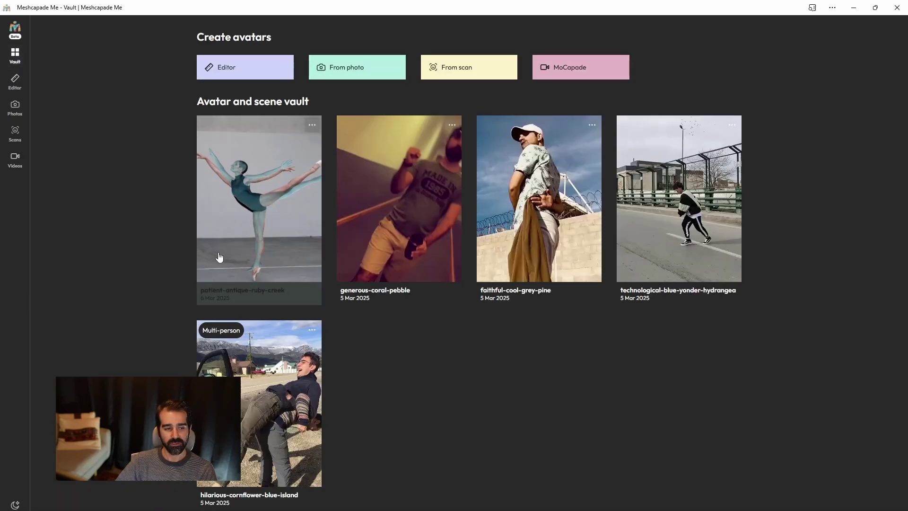
click(255, 230)
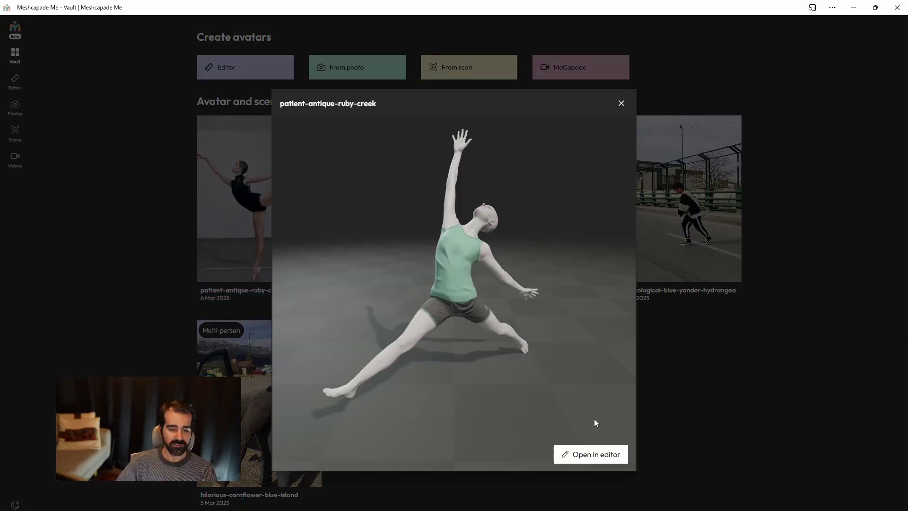
click(586, 453)
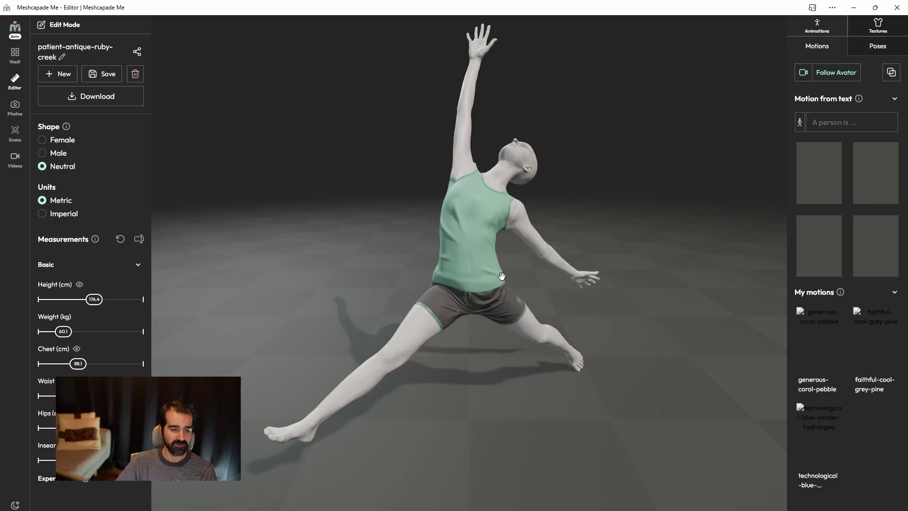
Watch the leaping avatar, reveal experimental measurements, and scroll settings back to Shape and Units
drag(559, 251, 726, 377)
drag(531, 261, 543, 269)
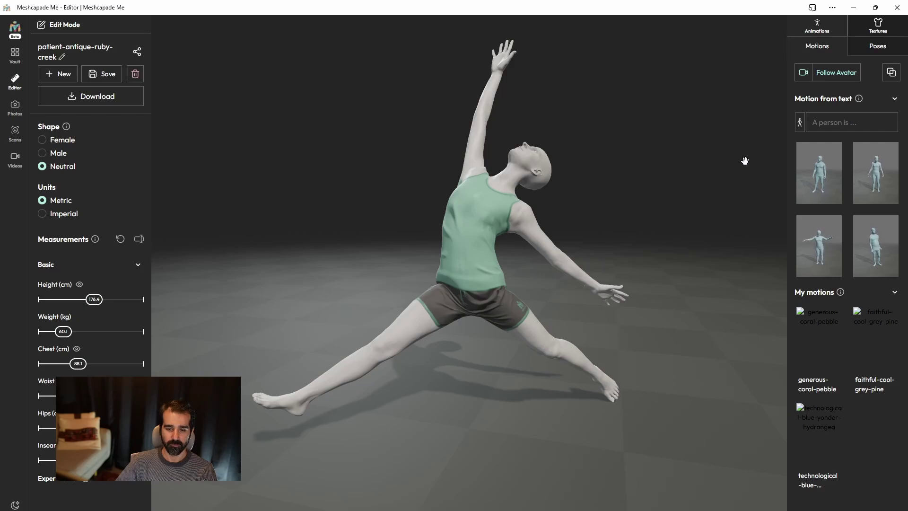
click(883, 100)
click(884, 100)
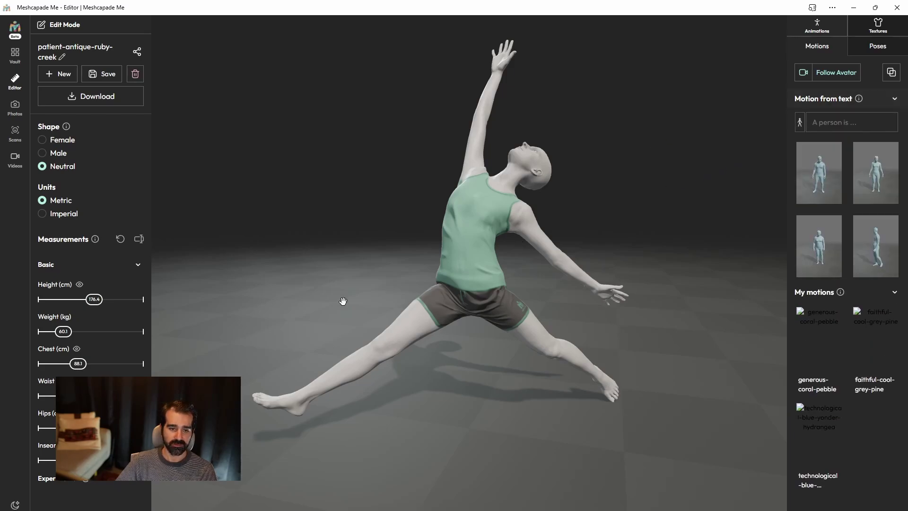
click(134, 482)
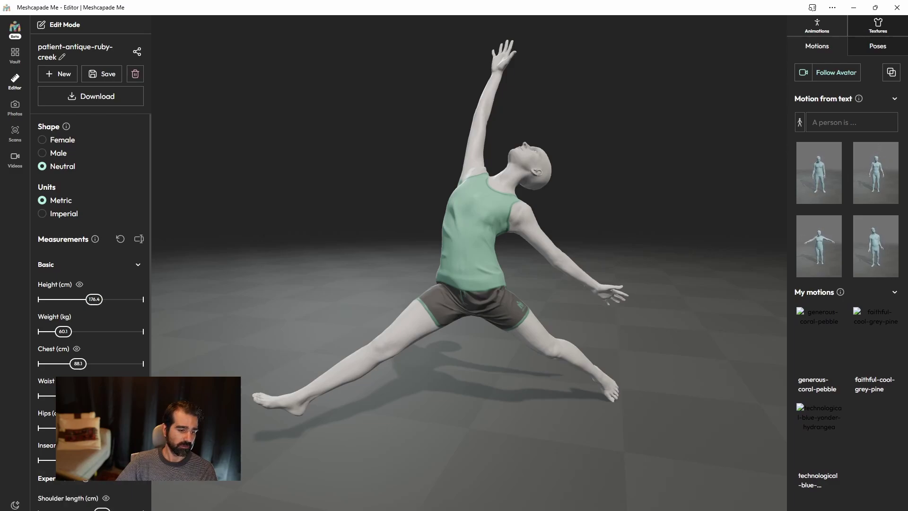
drag(150, 274, 150, 303)
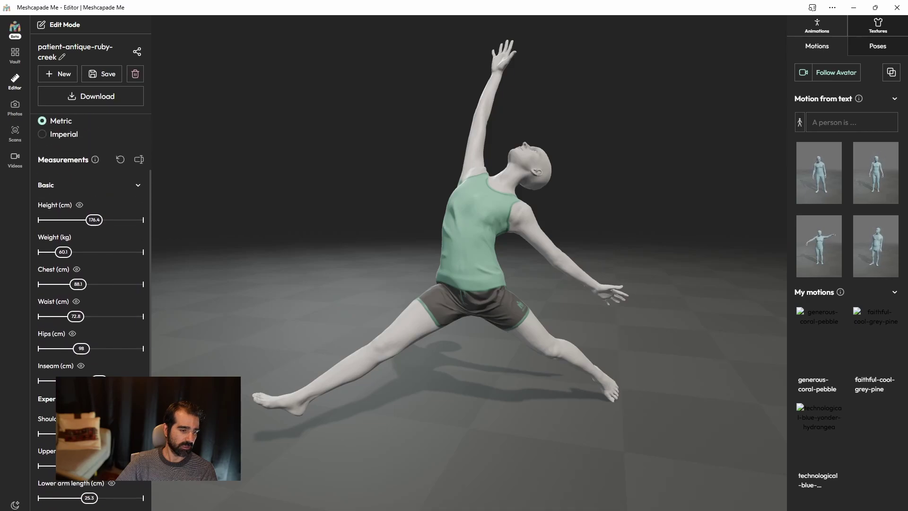
scroll(150, 303, up, 2)
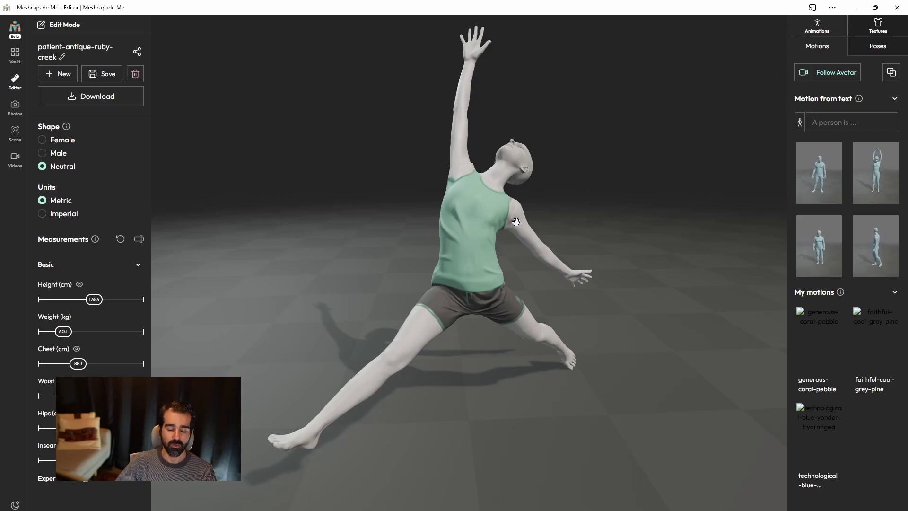
Orbit and zoom the camera around the dancing avatar for a frontal view, then return to the Vault
mouse_move(547, 208)
mouse_down()
mouse_move(519, 205)
mouse_move(548, 208)
mouse_up()
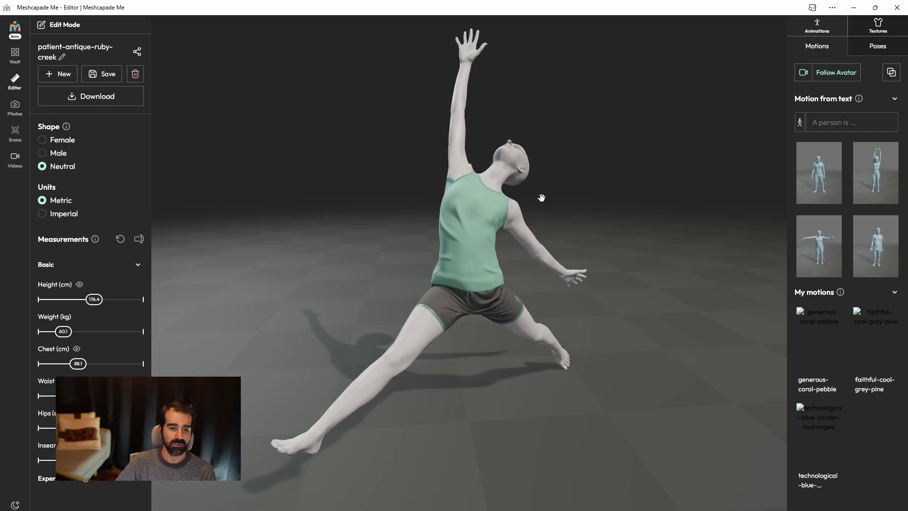
drag(513, 216, 473, 211)
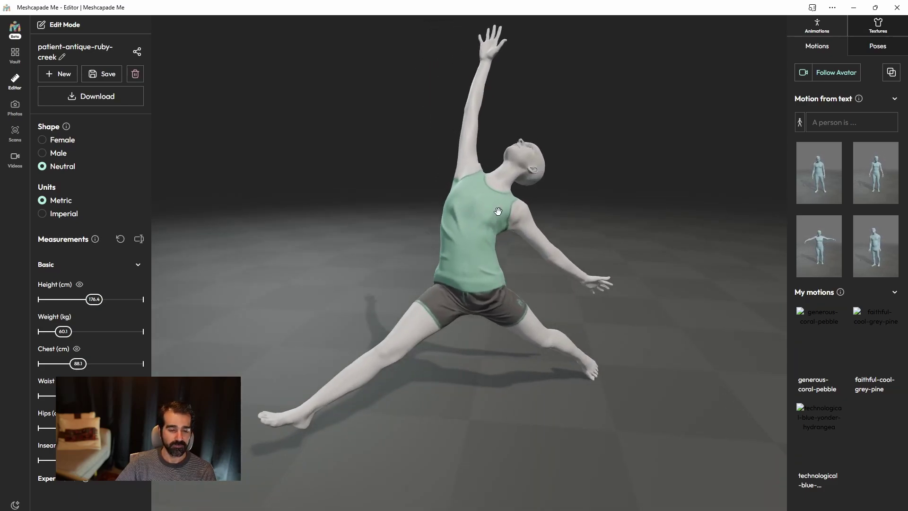
drag(490, 214, 499, 209)
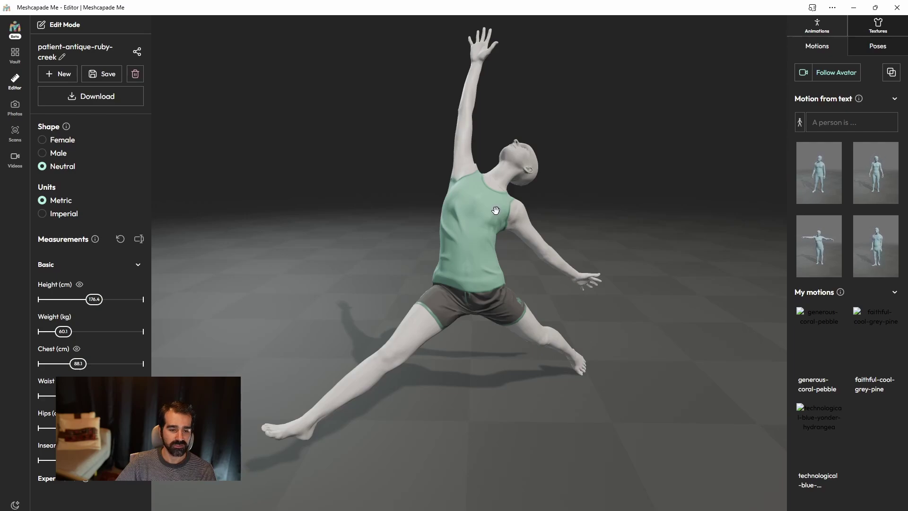
mouse_move(543, 212)
mouse_down()
mouse_move(522, 216)
mouse_move(530, 209)
mouse_up()
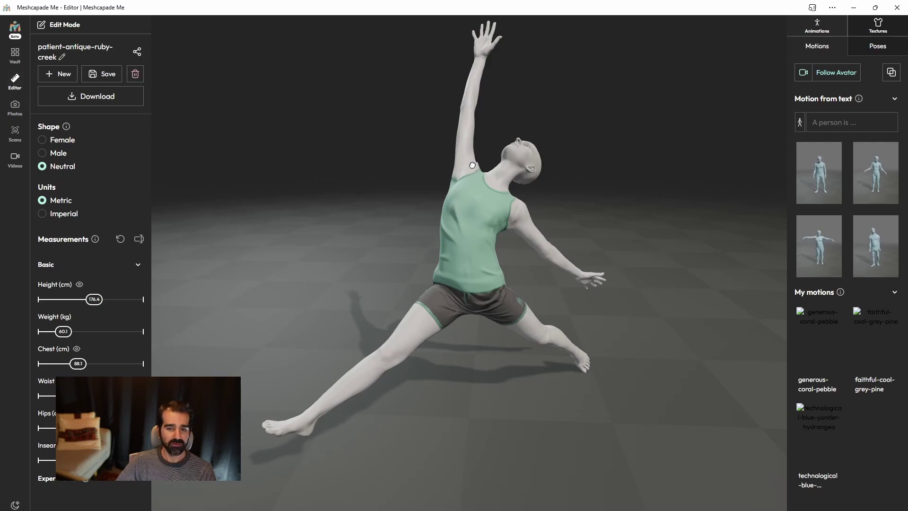
scroll(444, 169, up, 3)
drag(445, 170, 465, 176)
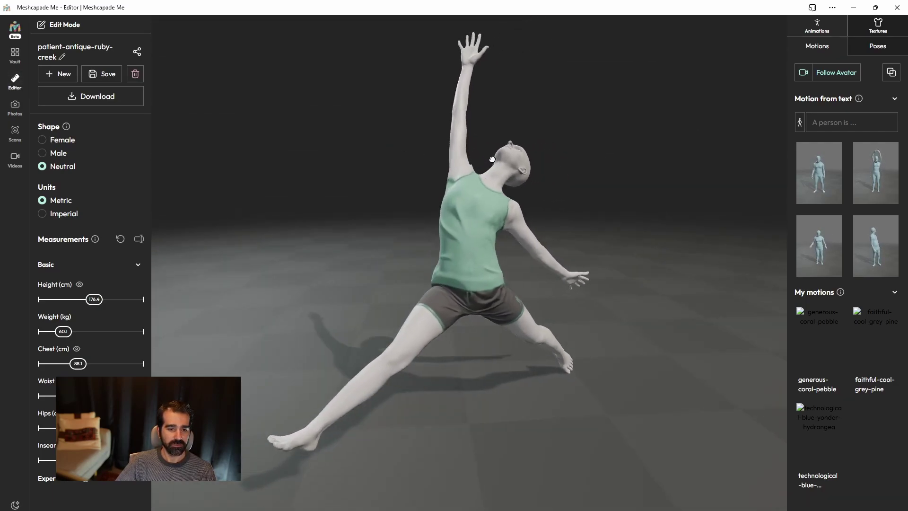
drag(342, 195, 447, 218)
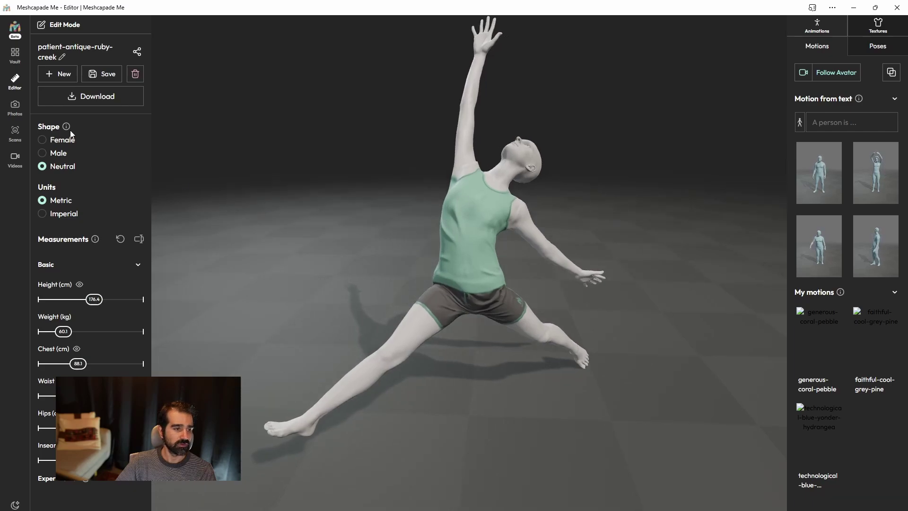
click(15, 54)
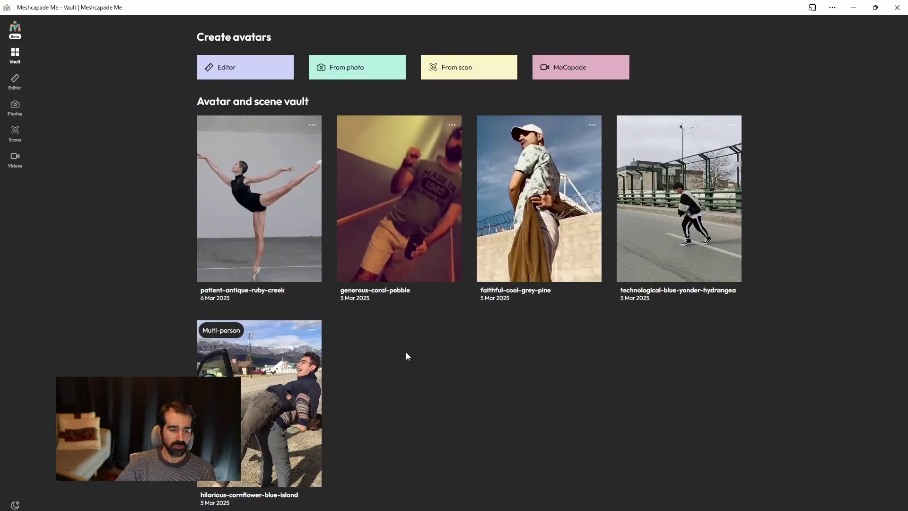
Preview the technological-blue-yonder-hydrangea avatar and open it in the editor
click(679, 222)
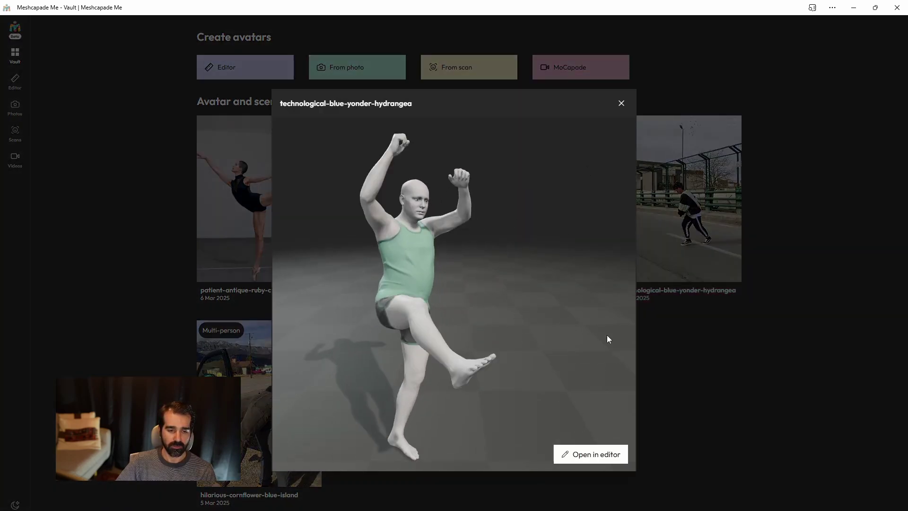
click(585, 458)
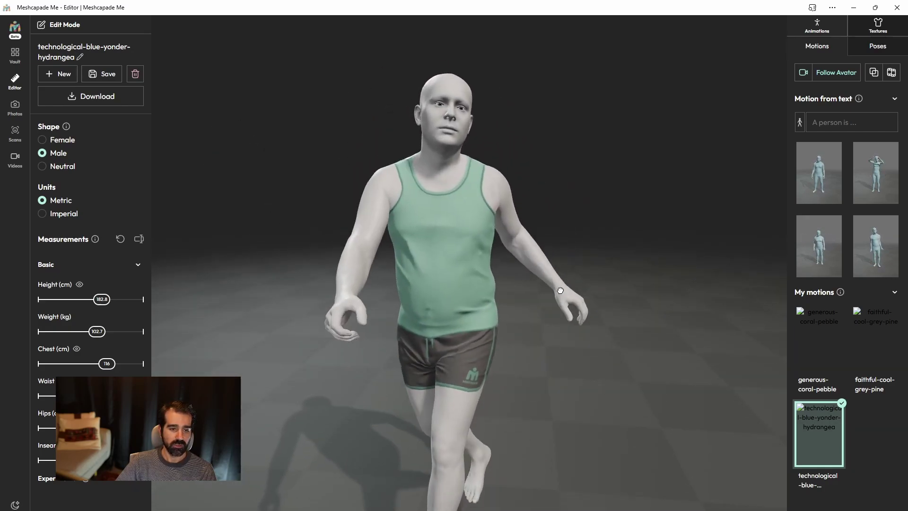
Show the source video beside the running avatar, then go back to the Vault
click(893, 74)
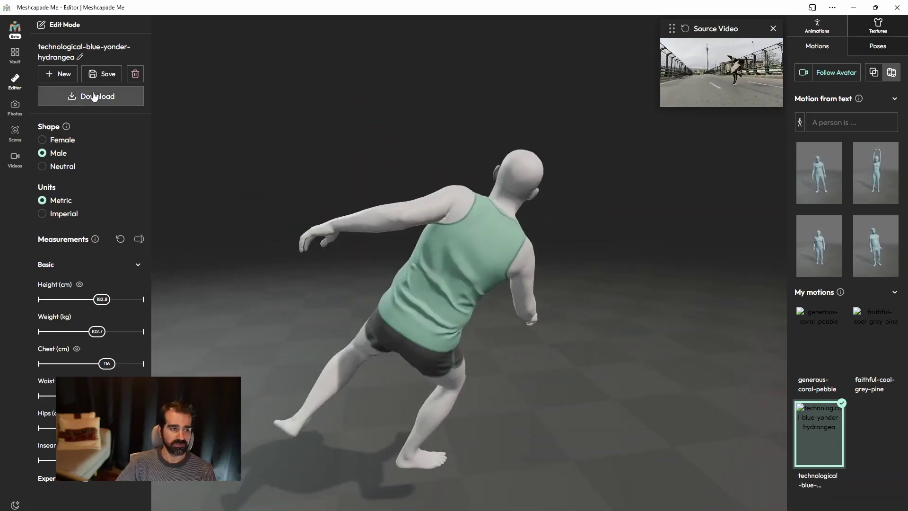
click(14, 55)
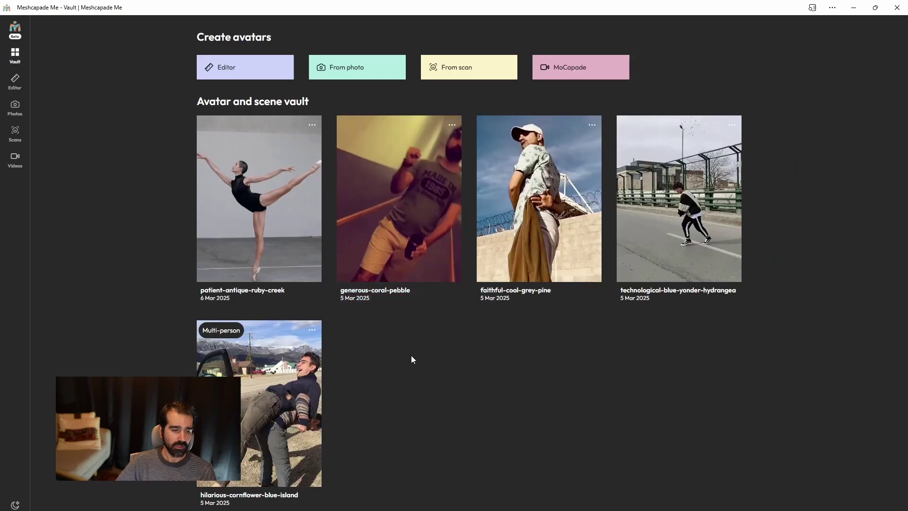
Open the hilarious-cornflower-blue-island scene and tilt the camera to a top-down view
click(276, 394)
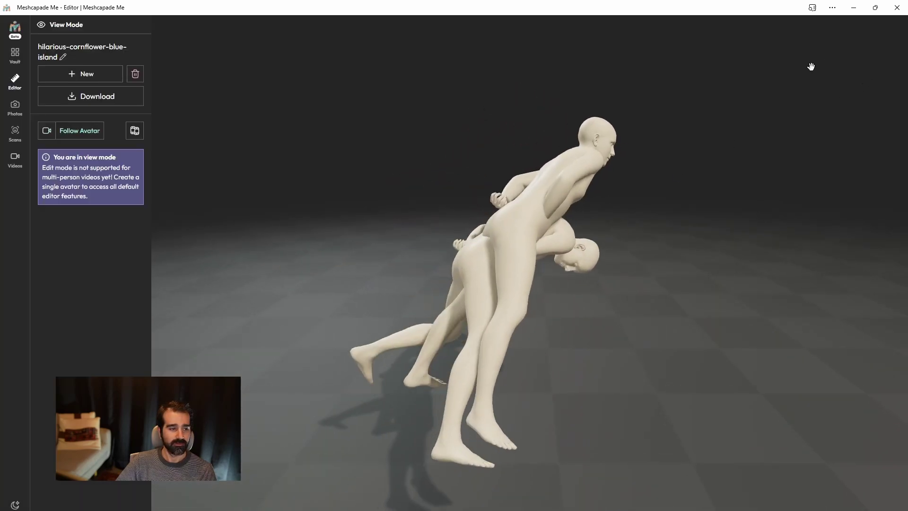
drag(771, 14, 738, 36)
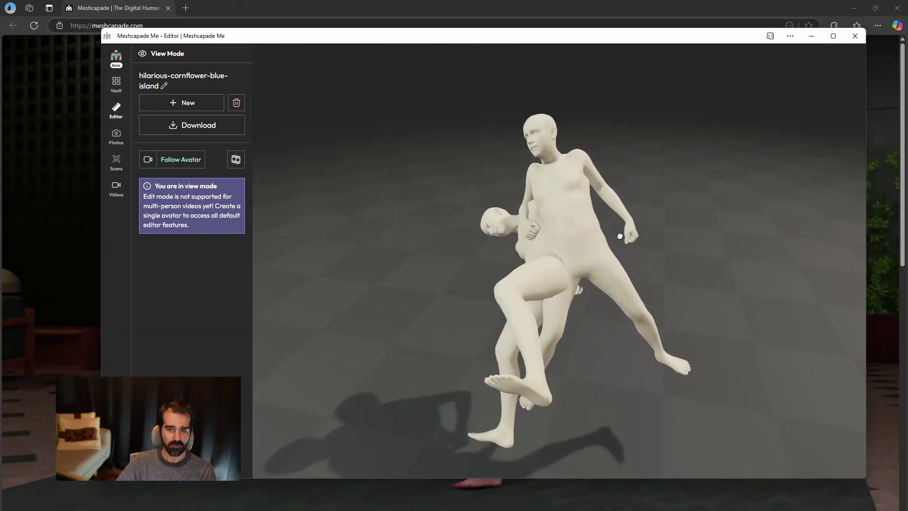
drag(480, 223, 771, 42)
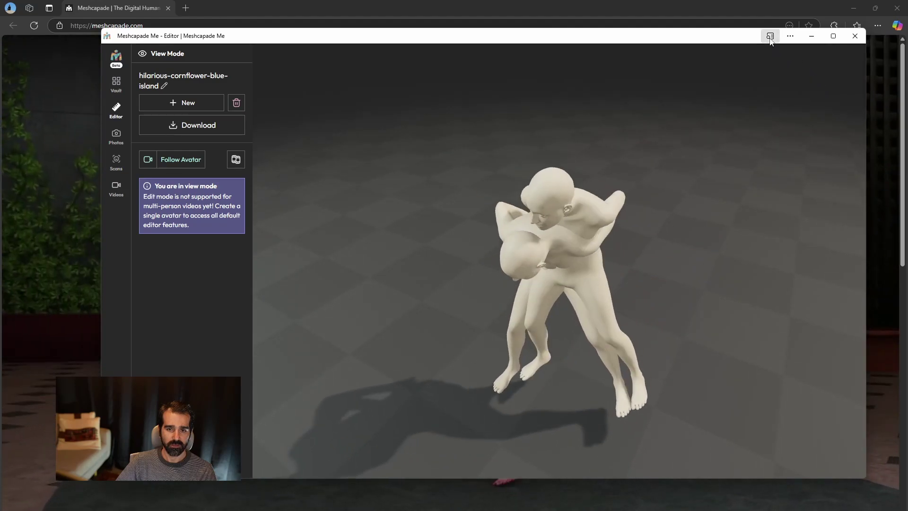
Restore the Meshcapade Me window to full screen
click(770, 37)
click(770, 37)
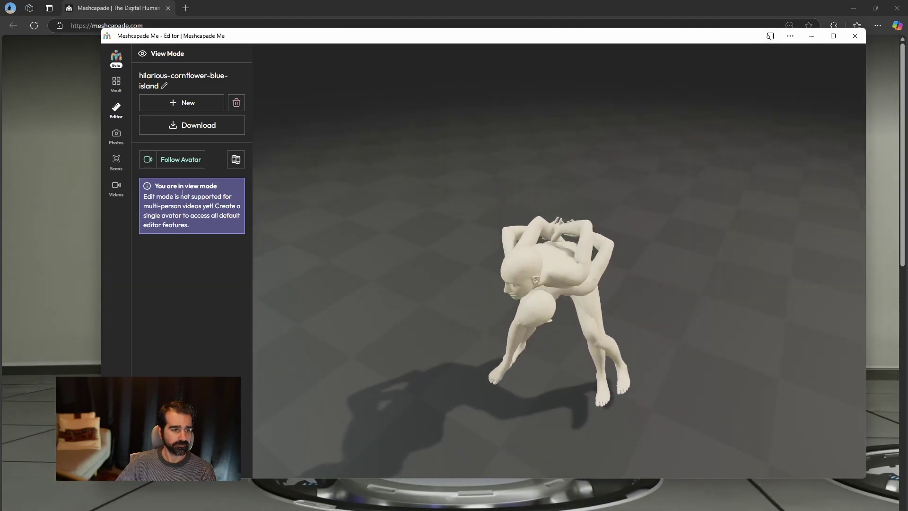
mouse_move(180, 164)
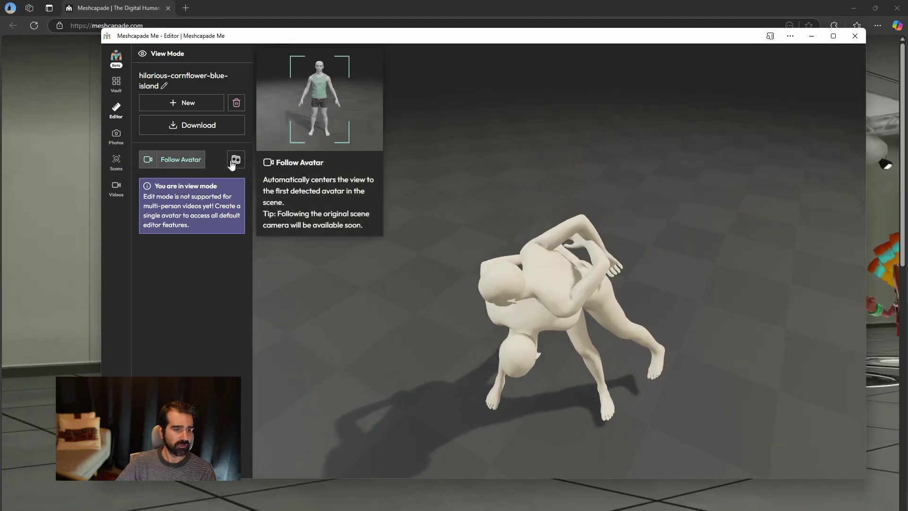
click(833, 36)
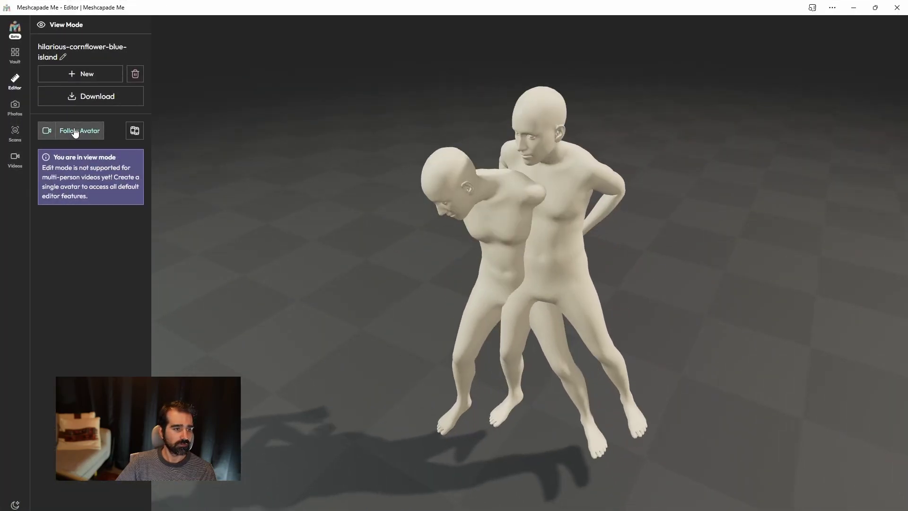
Lower the camera to a near-horizontal view of the two grappling avatars
mouse_move(74, 132)
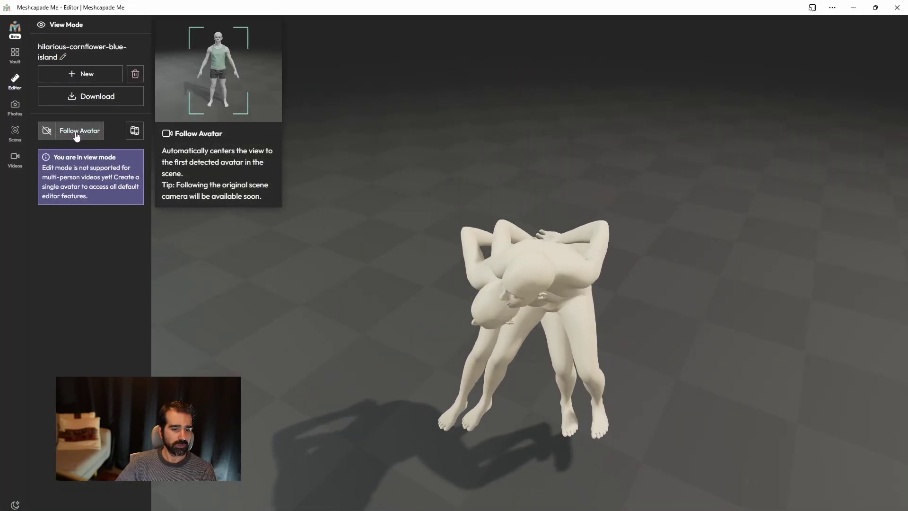
drag(474, 216, 161, 151)
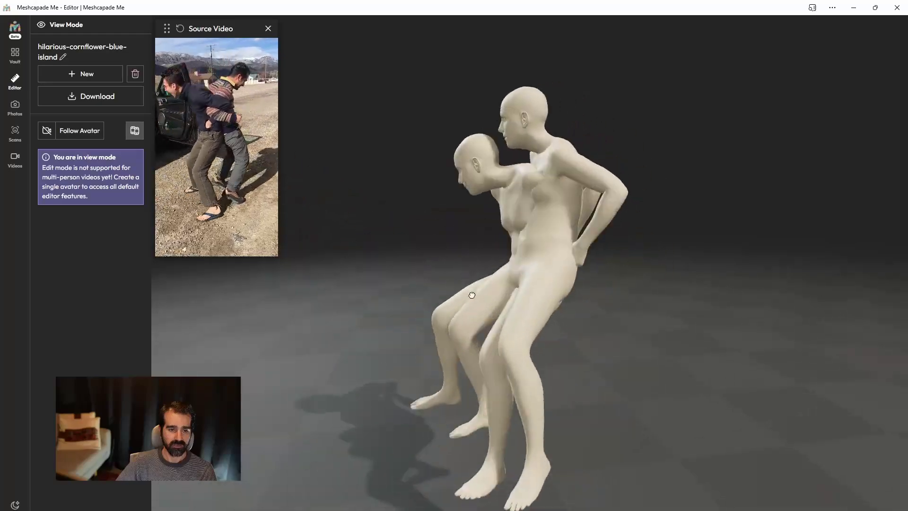
Nudge the Source Video preview slightly right and down
mouse_move(188, 83)
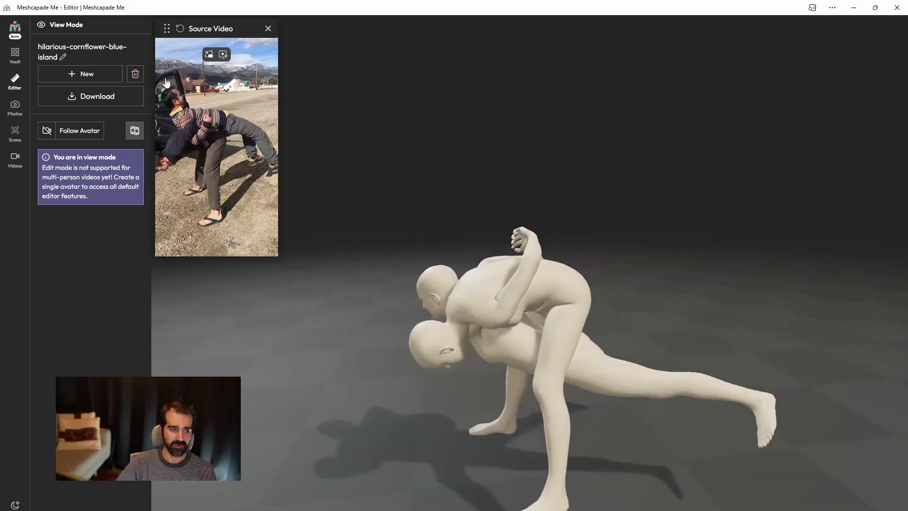
mouse_move(163, 28)
mouse_down()
mouse_move(181, 34)
mouse_move(169, 34)
mouse_up()
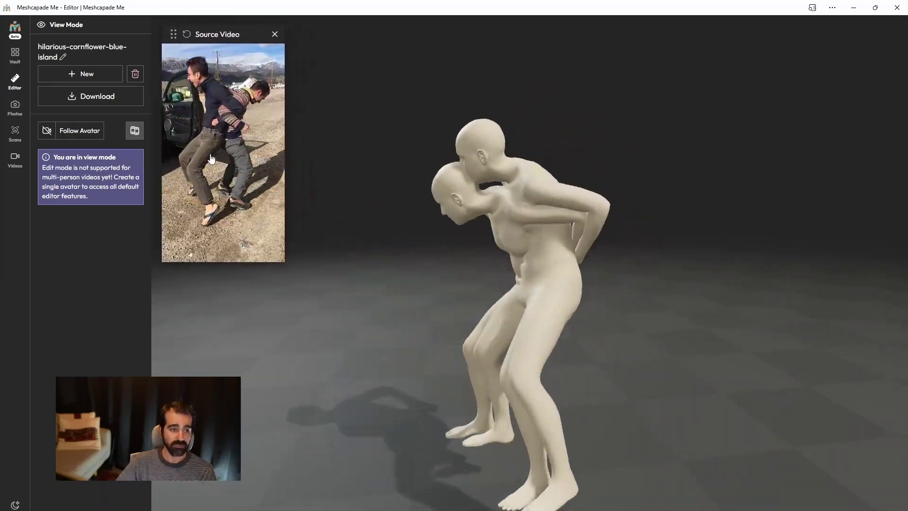